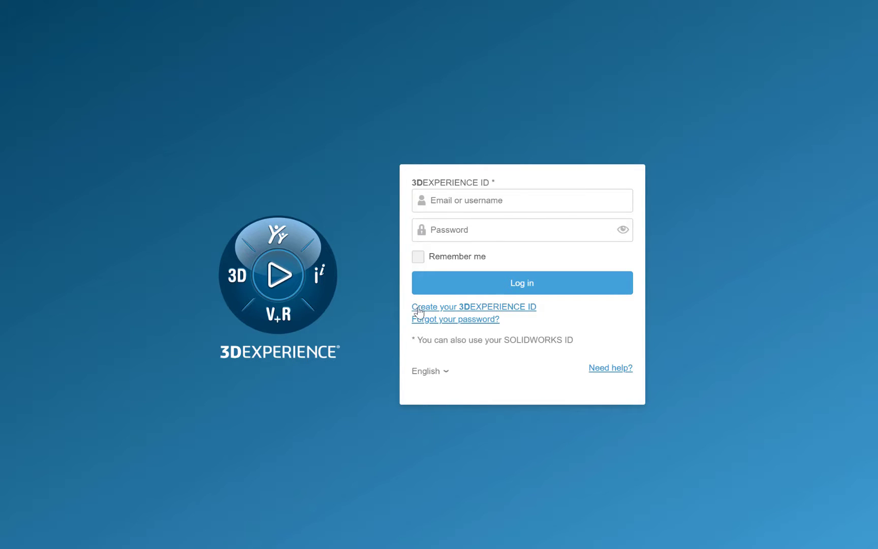
# Create a 3DEXPERIENCE ID and sign in to reach My First Dashboard's Getting Started tab.
pyautogui.click(451, 308)
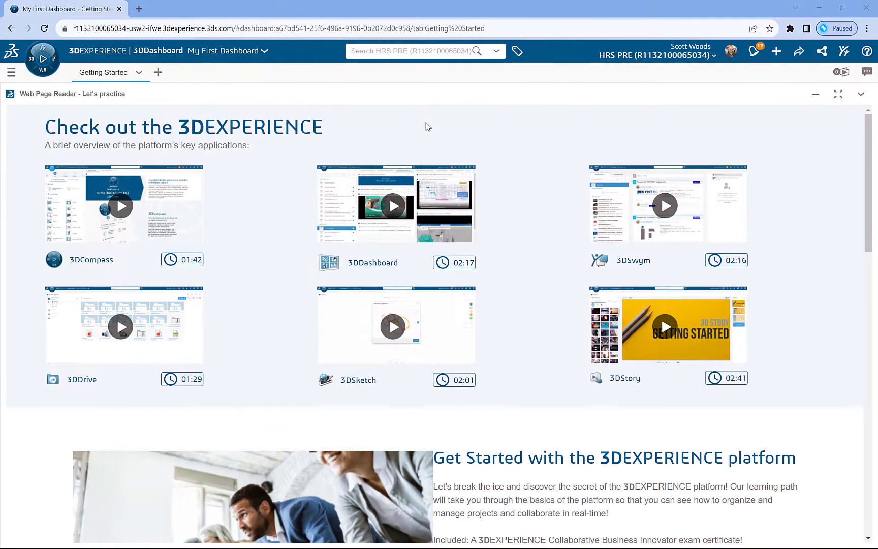
# Play the Cloud Data Management training course video, then go to the HRS Support Help Center search.
pyautogui.moveTo(870, 134); pyautogui.dragTo(873, 317)
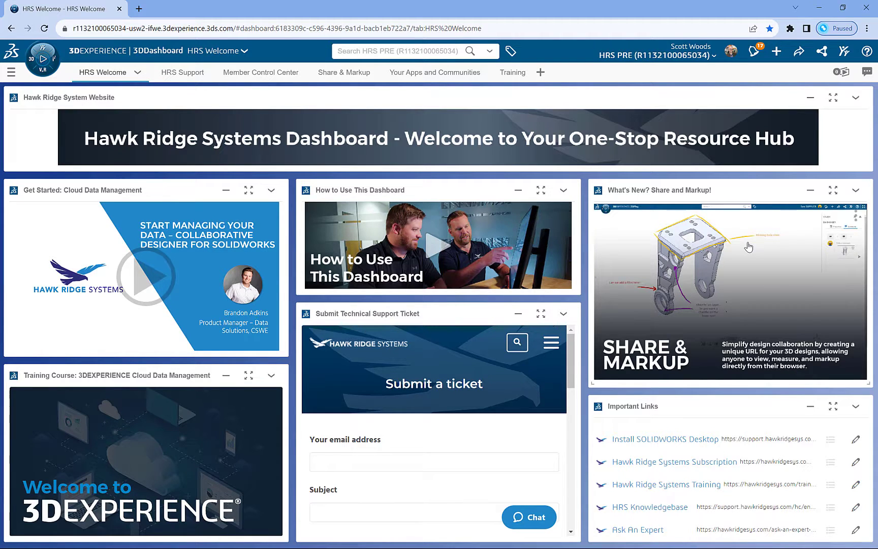
pyautogui.click(275, 401)
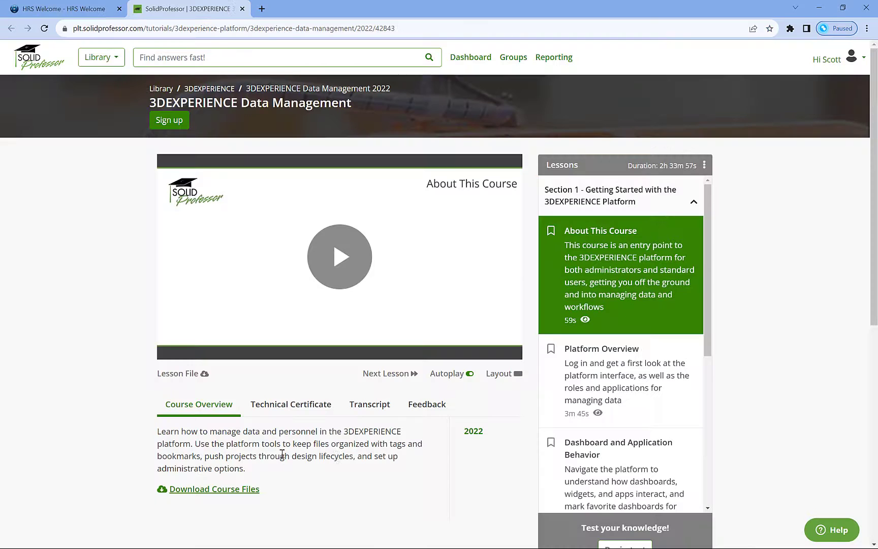
pyautogui.click(515, 353)
pyautogui.click(530, 530)
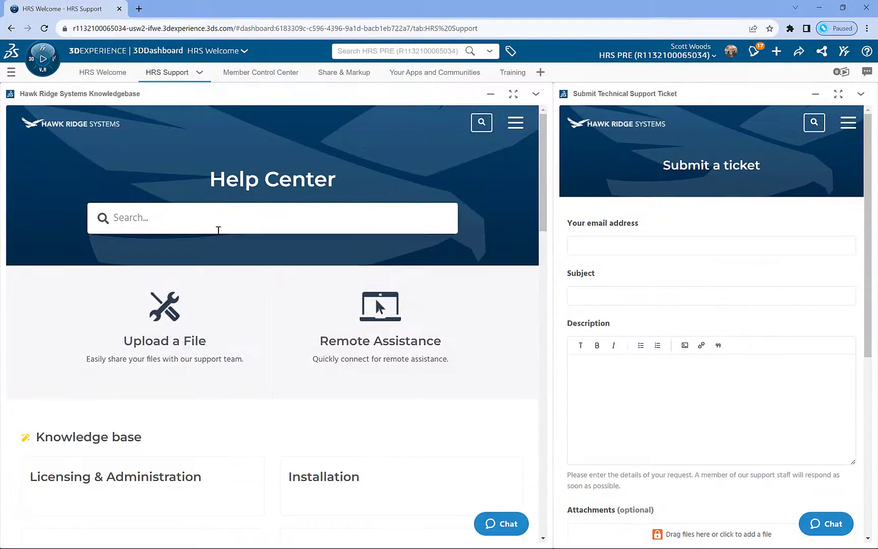
pyautogui.click(219, 230)
# Search the Help Center for 'solidworks' and scroll through the results.
pyautogui.write('solidworks')
pyautogui.press('Return')
pyautogui.scroll(-1, 547, 235)
pyautogui.moveTo(548, 235); pyautogui.dragTo(533, 308)
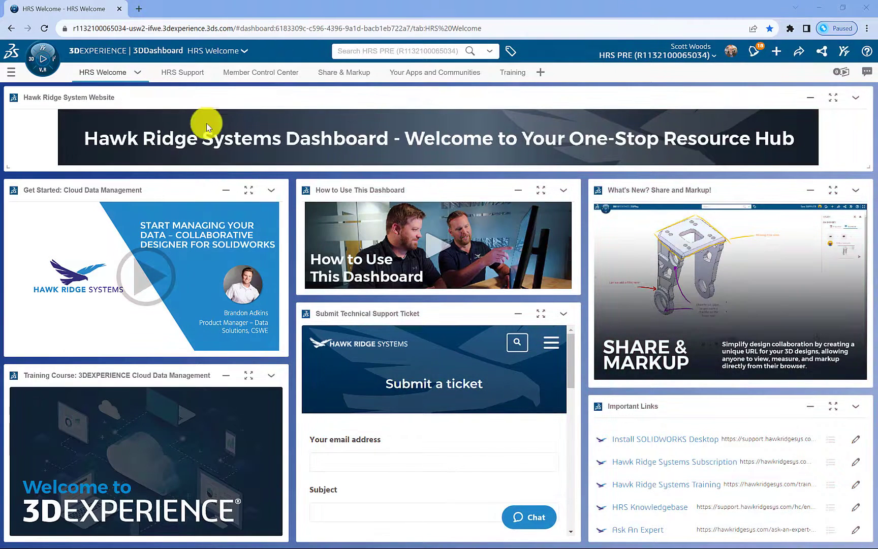
# In Platform Management > Members, grant the administrator the 3DEXPERIENCE SOLIDWORKS Premium role.
pyautogui.click(11, 72)
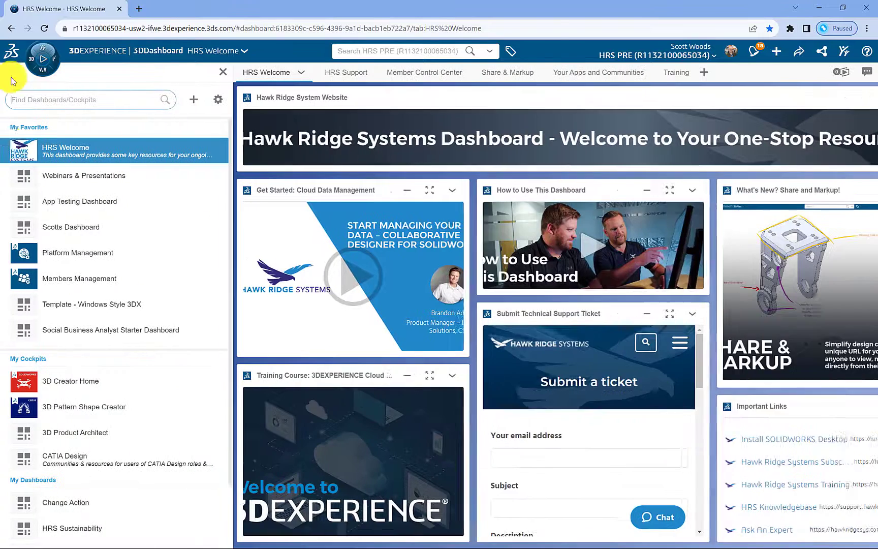
pyautogui.click(55, 256)
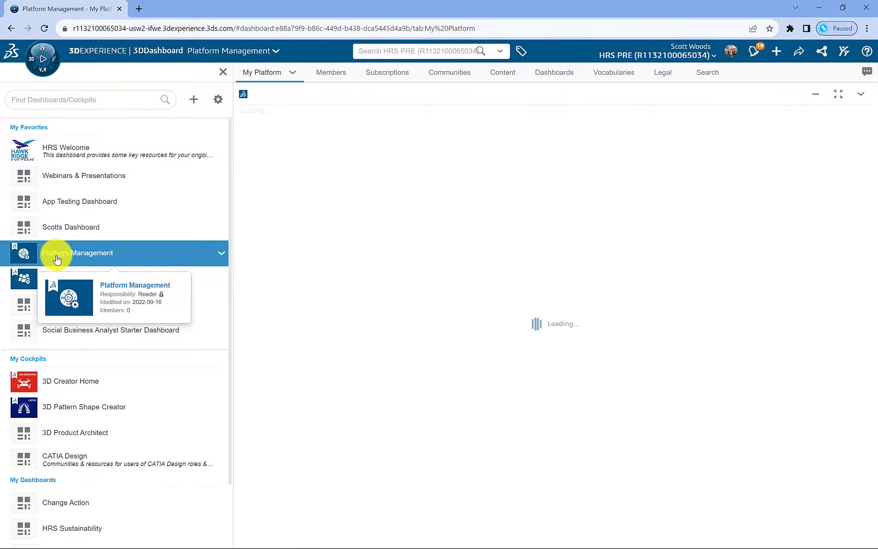
pyautogui.click(331, 73)
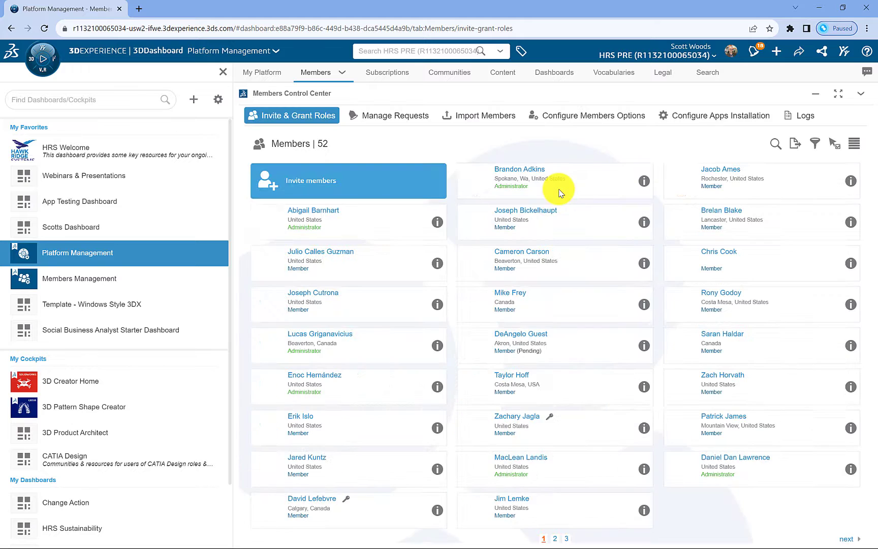
pyautogui.click(643, 182)
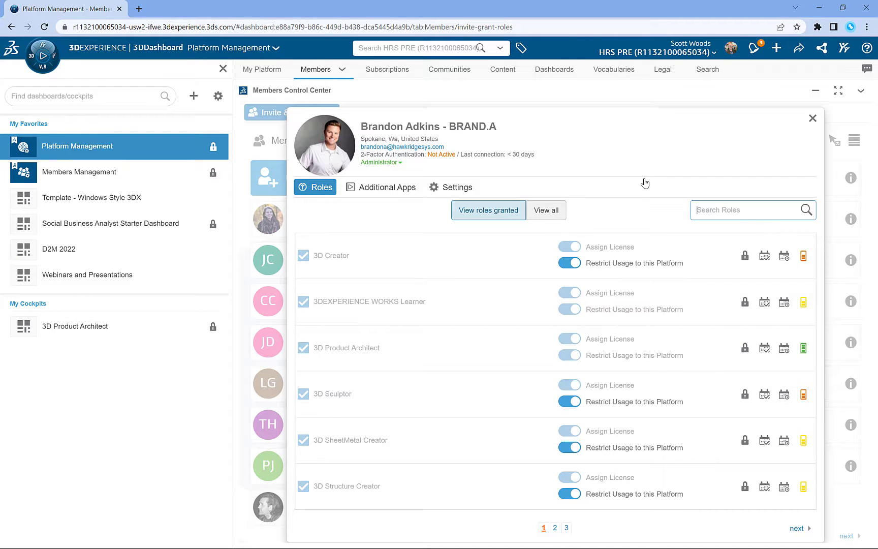
pyautogui.click(551, 211)
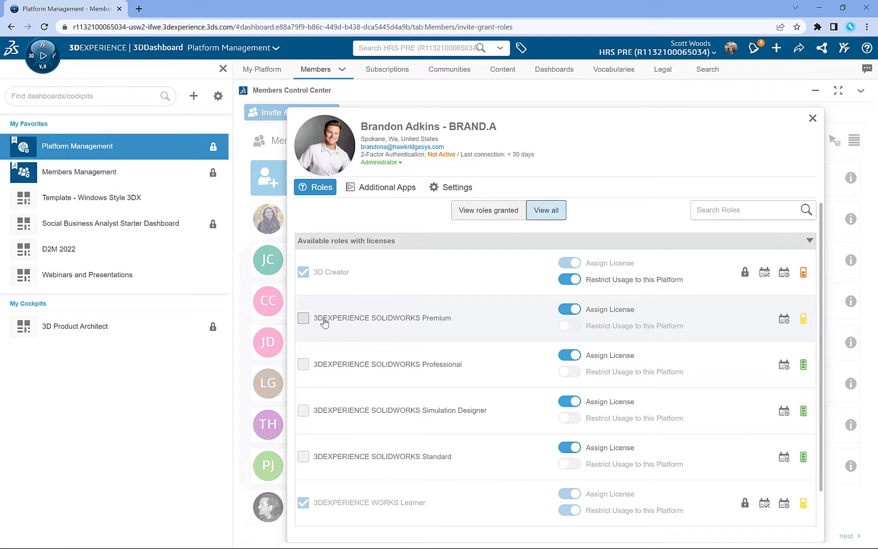
pyautogui.click(304, 320)
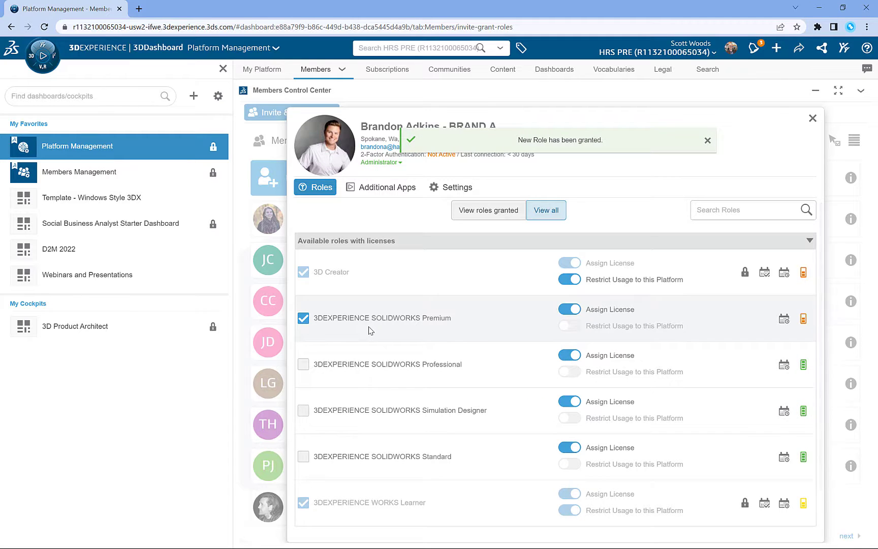
pyautogui.click(813, 119)
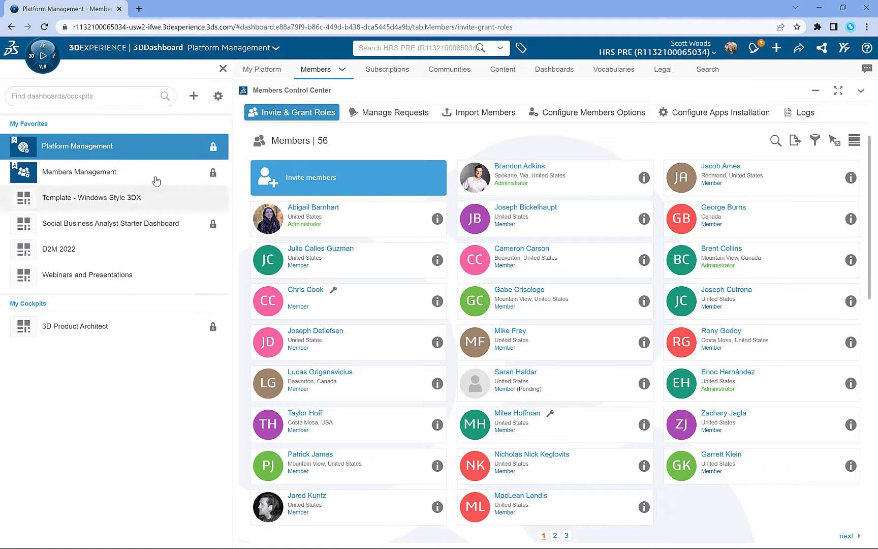
# Launch SOLIDWORKS Connected from the 3DEXPERIENCE SOLIDWORKS Premium role.
pyautogui.click(43, 59)
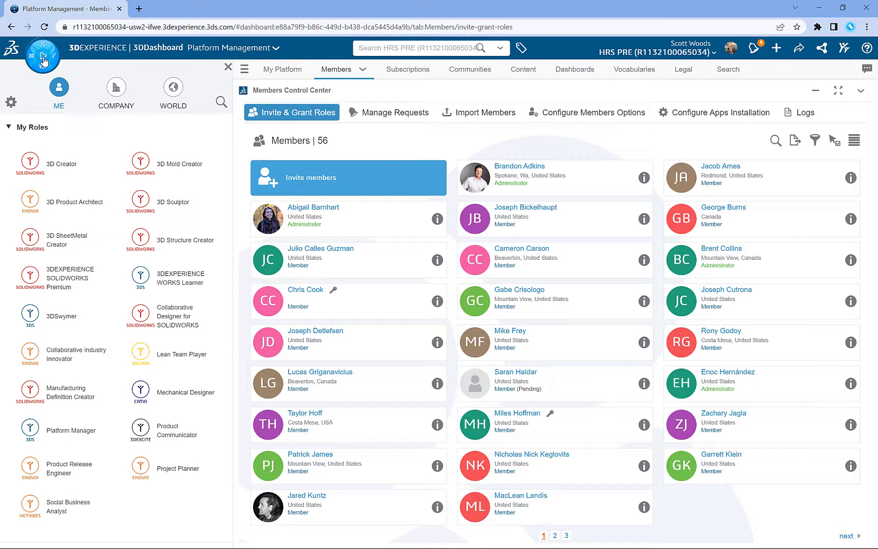
pyautogui.click(64, 286)
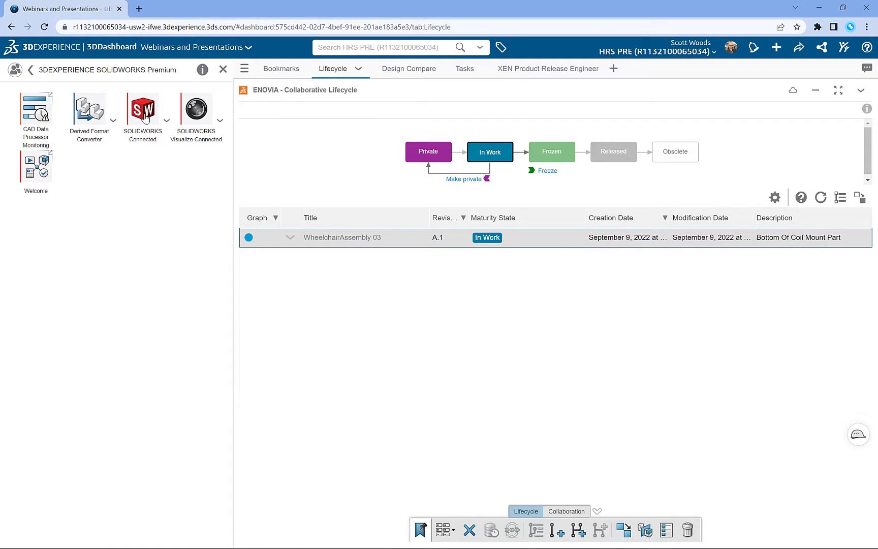
pyautogui.click(144, 118)
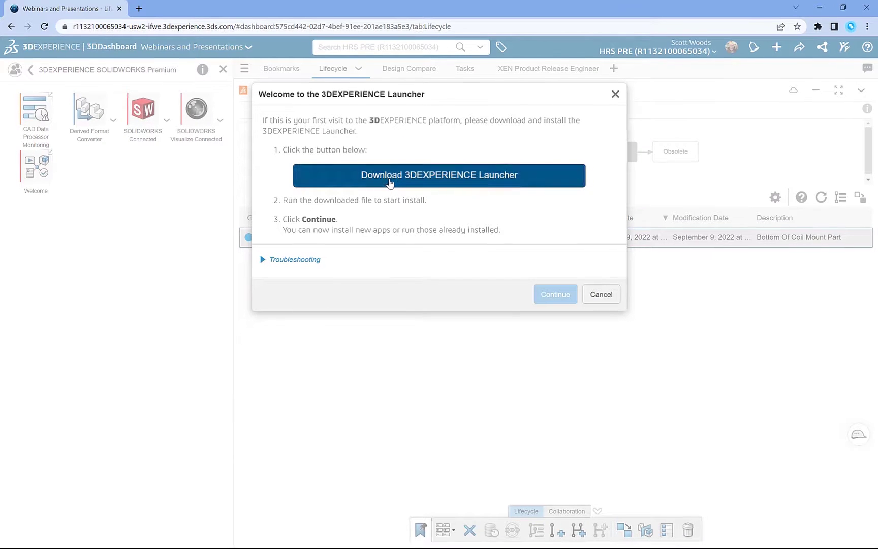
# Download and install the 3DEXPERIENCE Launcher, then continue to the R2023x HotFix 1.2 installation prompt.
pyautogui.click(390, 182)
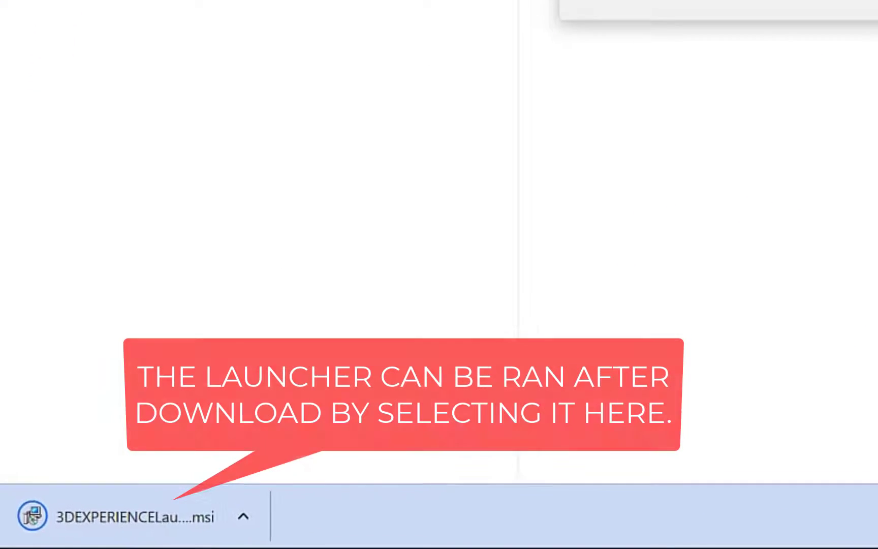
pyautogui.click(155, 533)
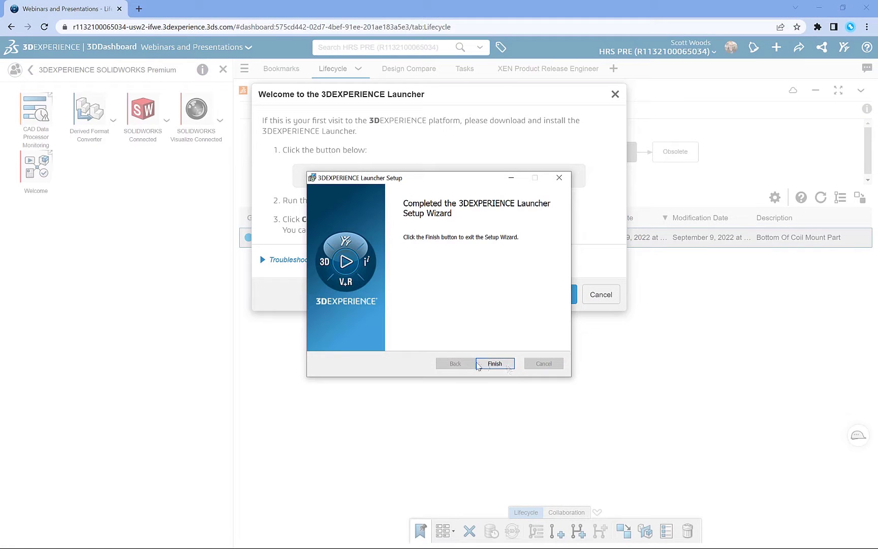
pyautogui.click(495, 363)
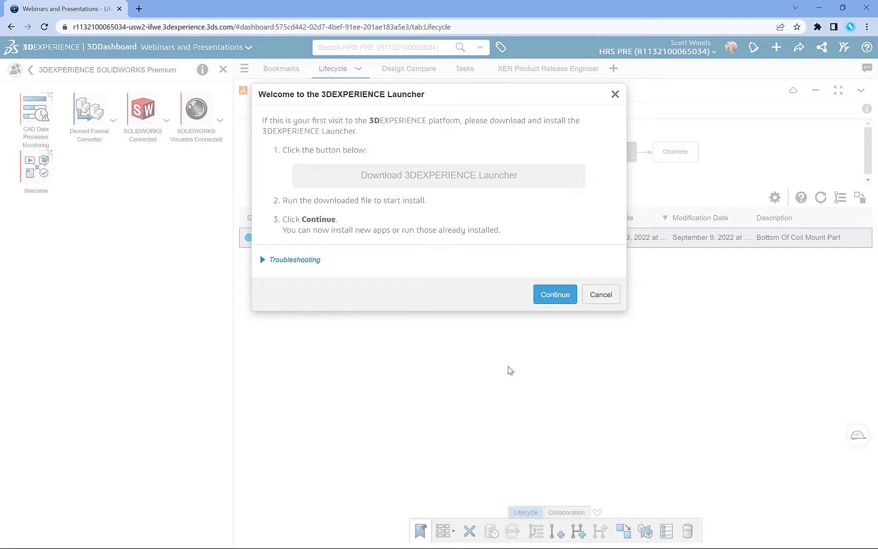
pyautogui.click(560, 295)
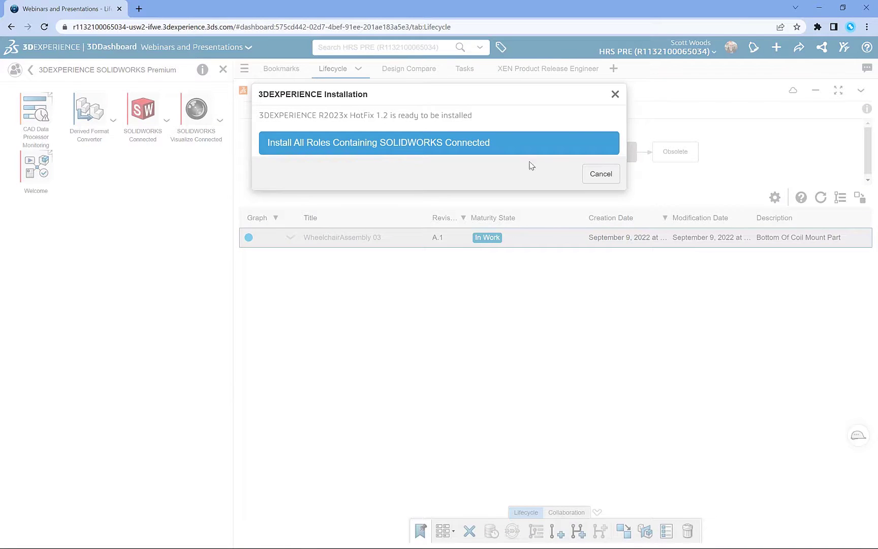
# Install R2023x HotFix 1.2 with all SOLIDWORKS Connected roles, using default directory and Toolbox locations.
pyautogui.click(508, 146)
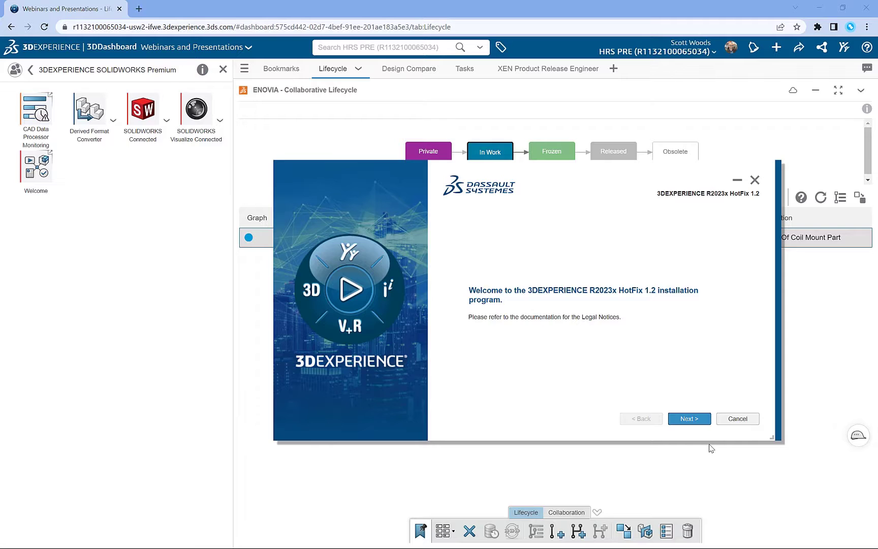
pyautogui.click(696, 419)
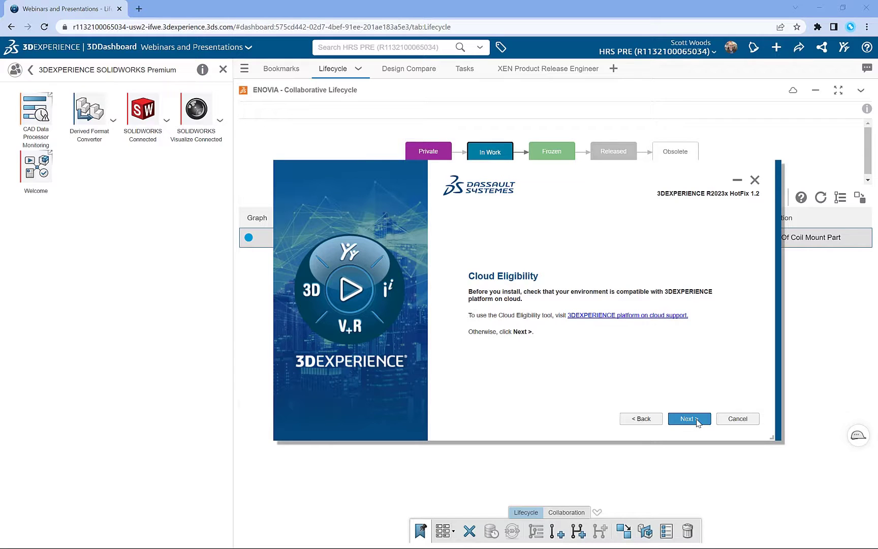
pyautogui.click(696, 420)
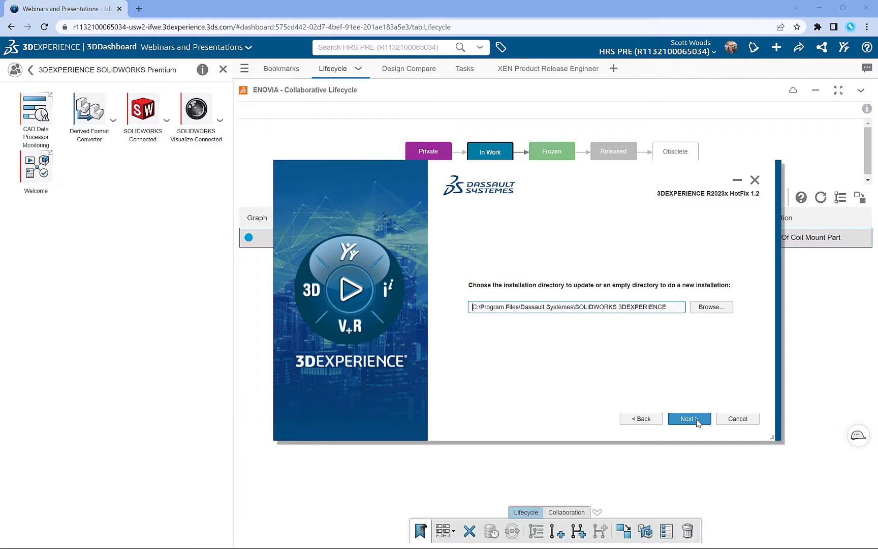
pyautogui.click(698, 422)
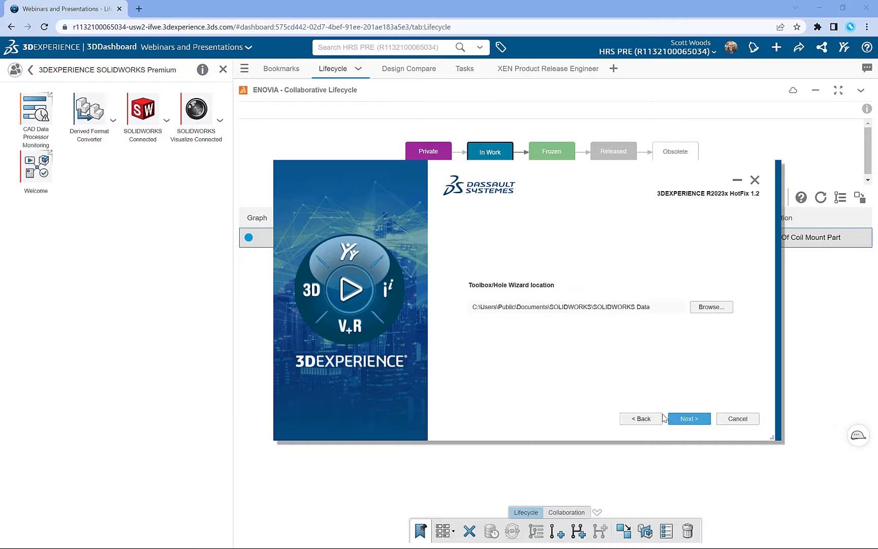
pyautogui.click(706, 420)
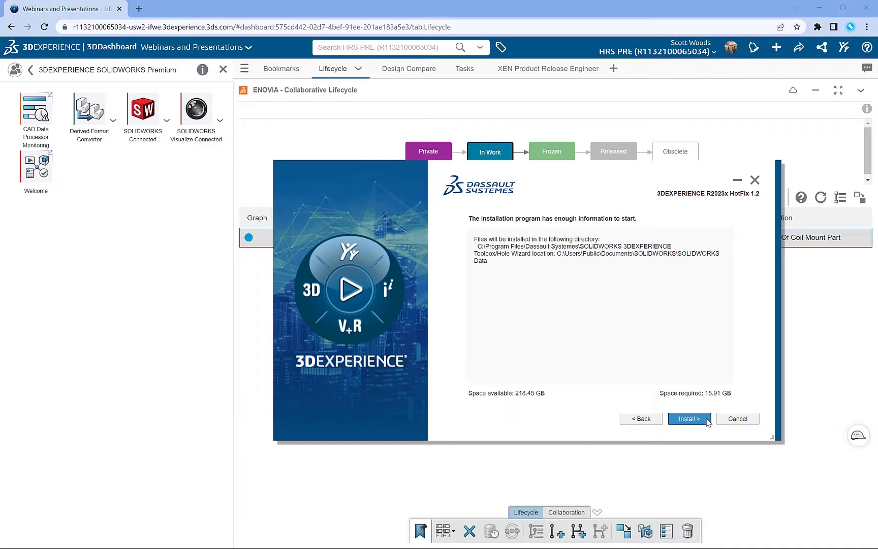
pyautogui.click(707, 421)
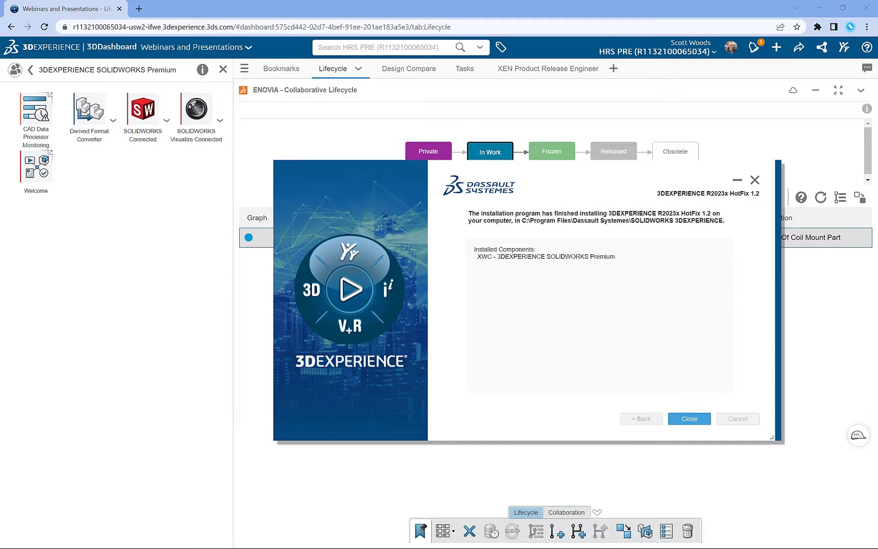
pyautogui.click(698, 421)
# Launch SOLIDWORKS Connected from the SOLIDWORKS Premium role panel and wait for its Welcome window.
pyautogui.click(146, 112)
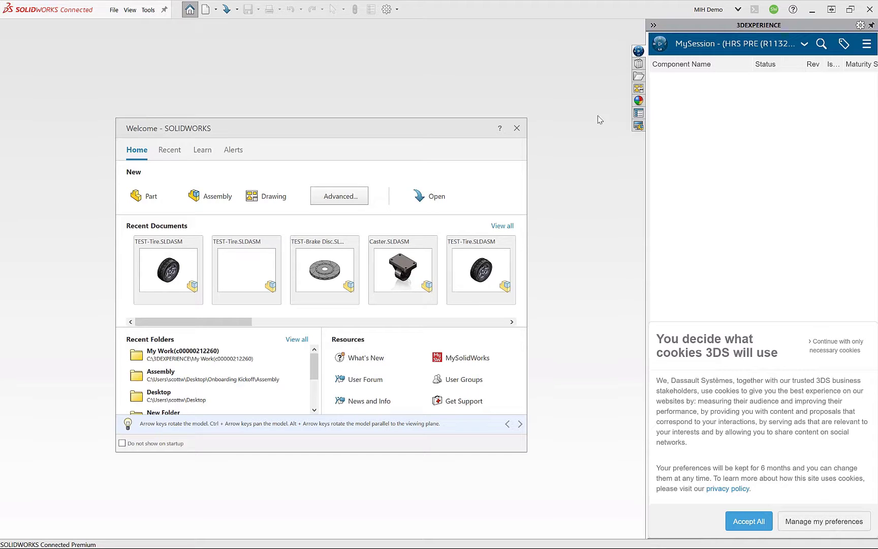
# Accept cookies, dismiss the Welcome window, and create a new Part document, Part1.
pyautogui.click(749, 521)
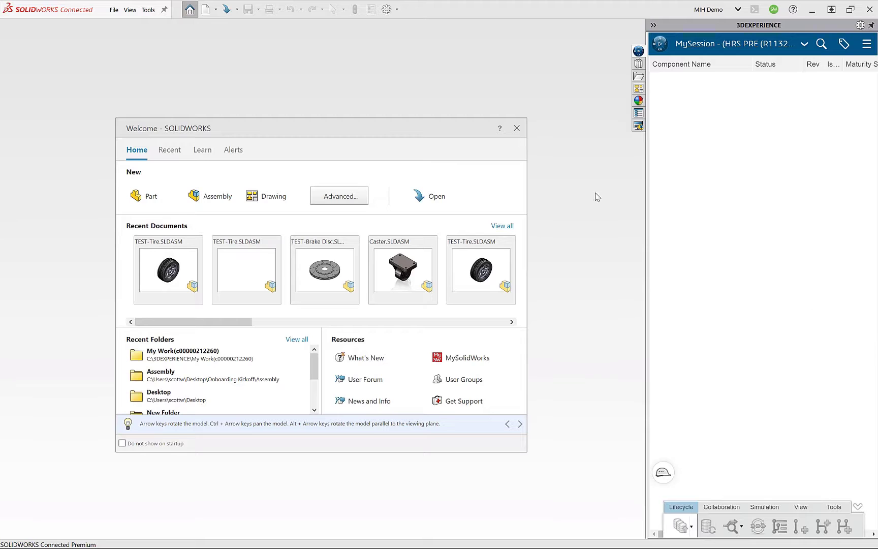
pyautogui.click(517, 129)
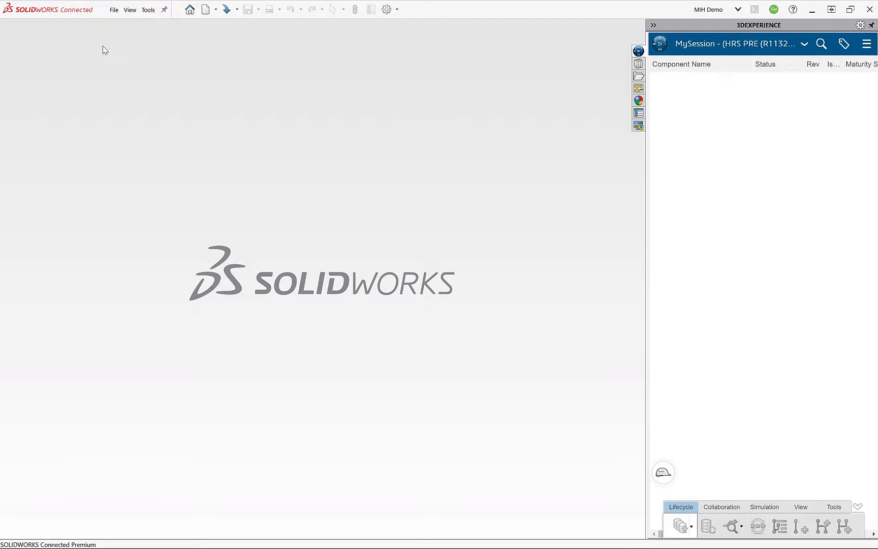
pyautogui.click(114, 11)
pyautogui.click(128, 26)
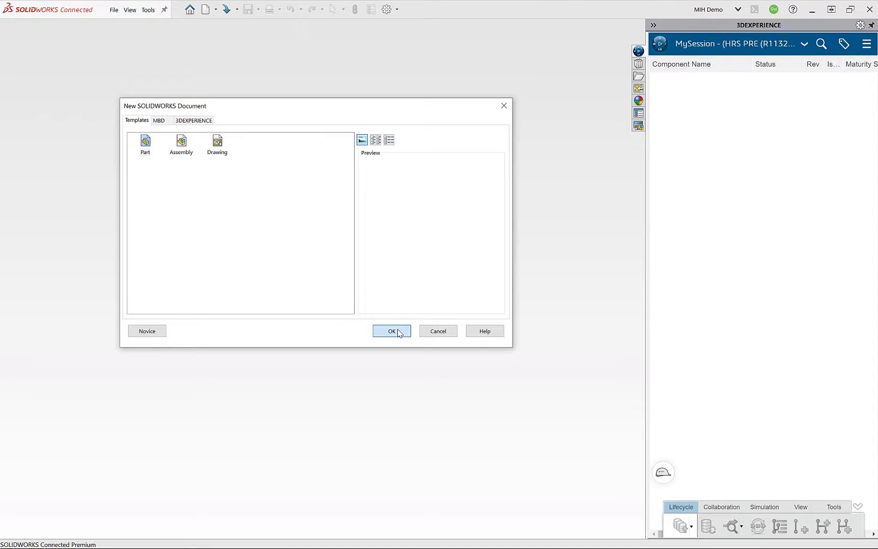
pyautogui.click(398, 332)
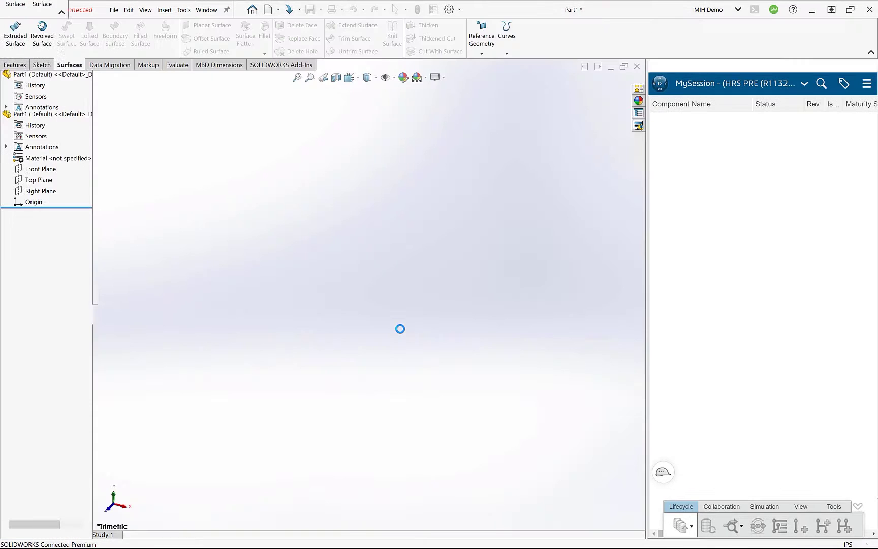